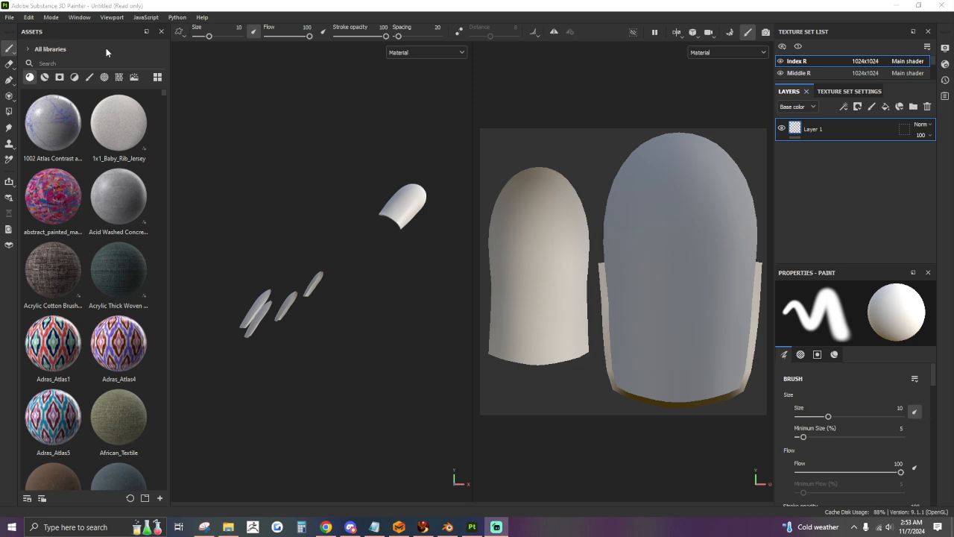
{"action": "left_click", "coordinate": [10, 17]}
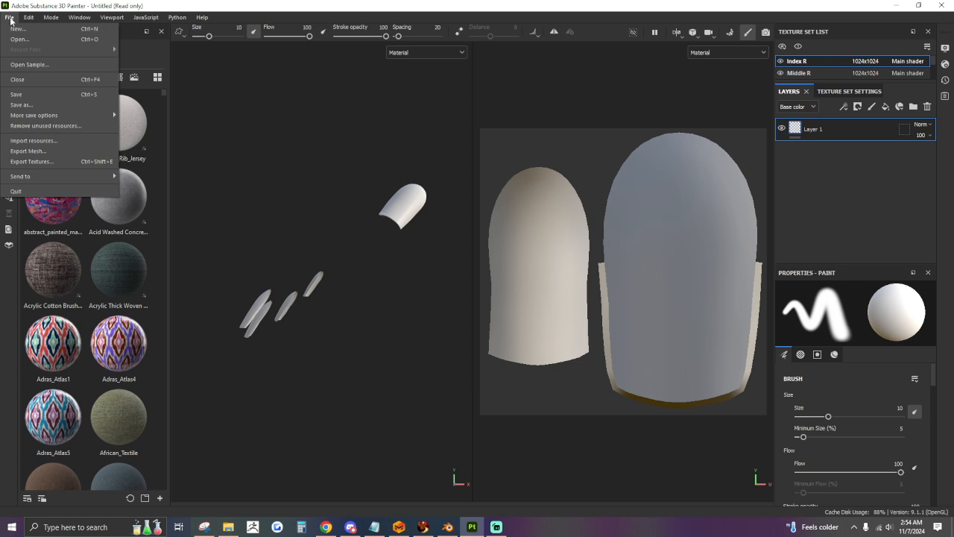
{"action": "mouse_move", "coordinate": [51, 17]}
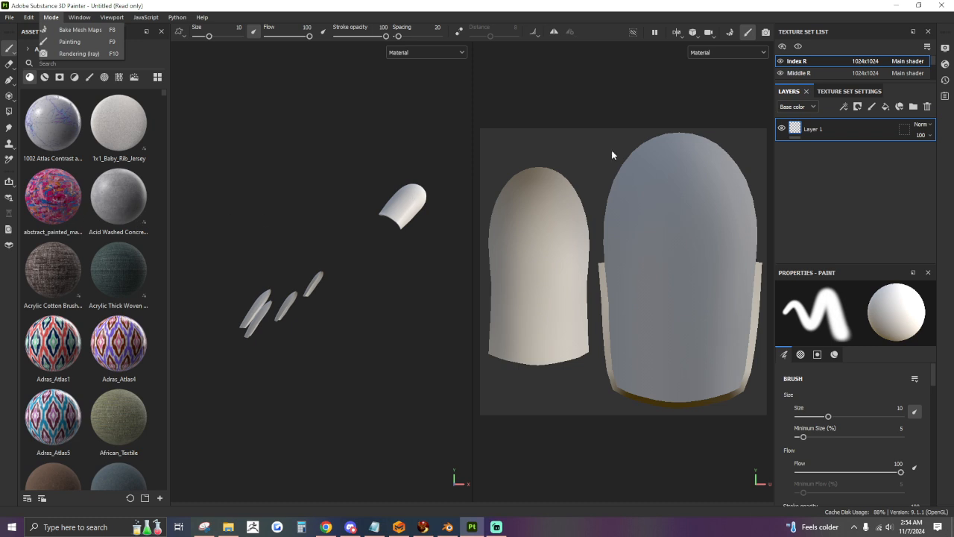
Show the mesh maps section in the texture set settings of Index R.
{"action": "left_click", "coordinate": [859, 91]}
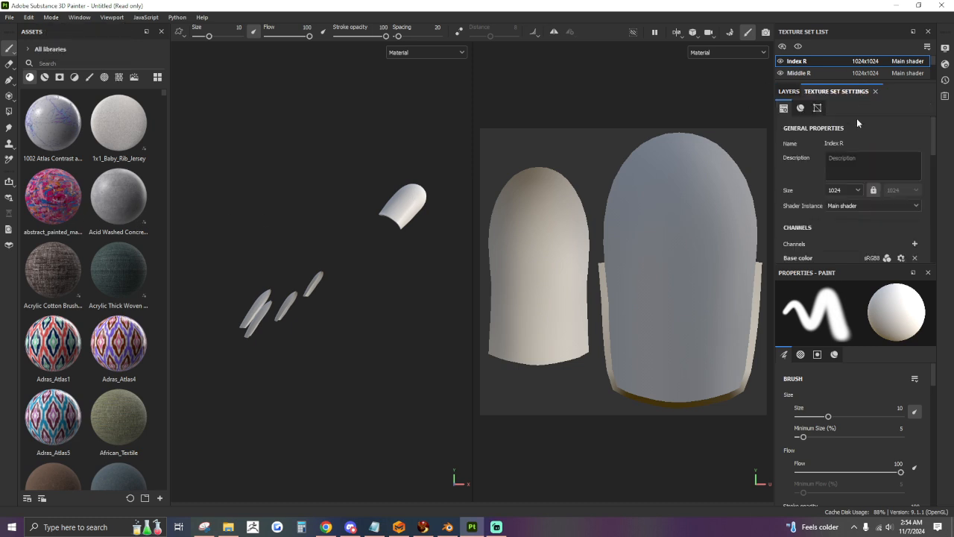
{"action": "scroll", "coordinate": [807, 212], "scroll_direction": "down", "scroll_amount": 2}
{"action": "scroll", "coordinate": [807, 211], "scroll_direction": "down", "scroll_amount": 5}
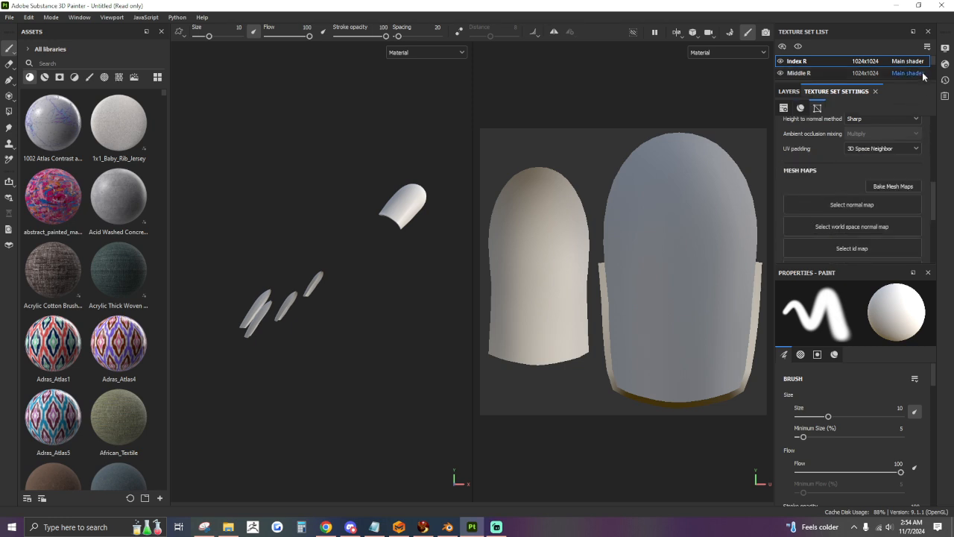
Change the display environment map to Atelier_ALL_SIDES_Grey and close the display settings.
{"action": "left_click", "coordinate": [944, 47]}
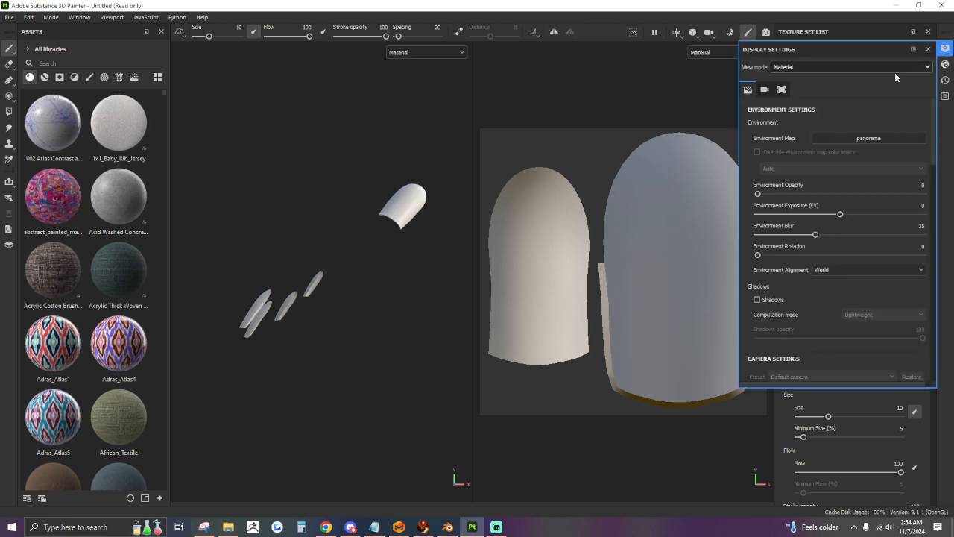
{"action": "left_click", "coordinate": [832, 136]}
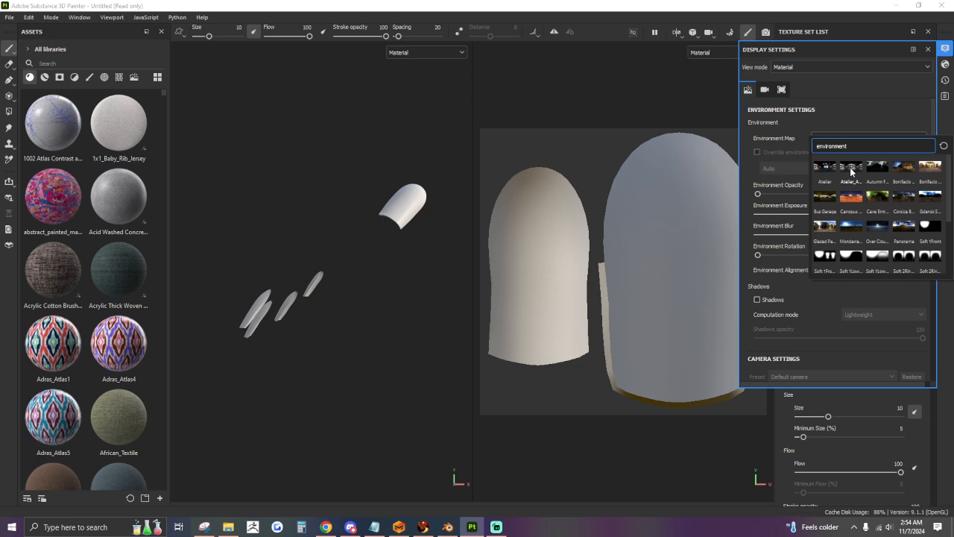
{"action": "mouse_move", "coordinate": [851, 172]}
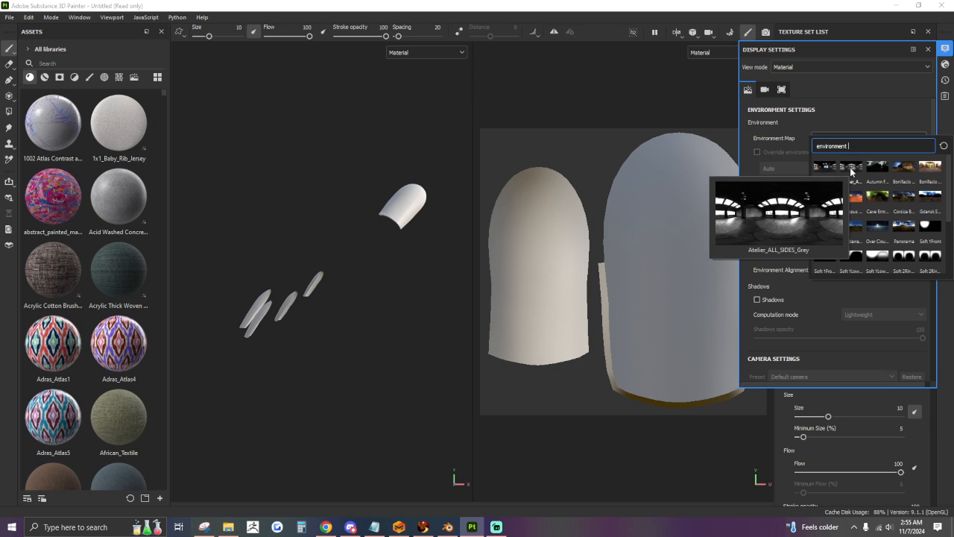
{"action": "left_click", "coordinate": [851, 168]}
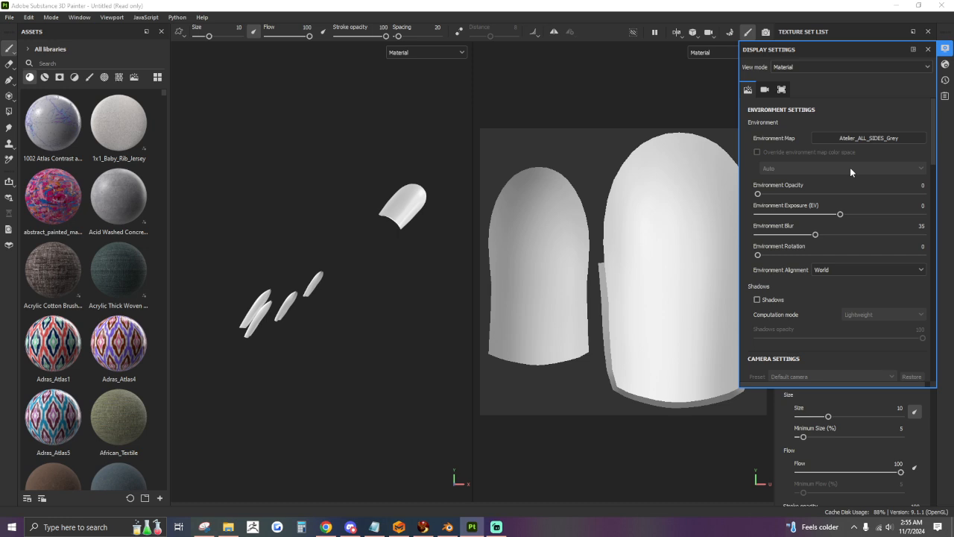
{"action": "left_click", "coordinate": [946, 52]}
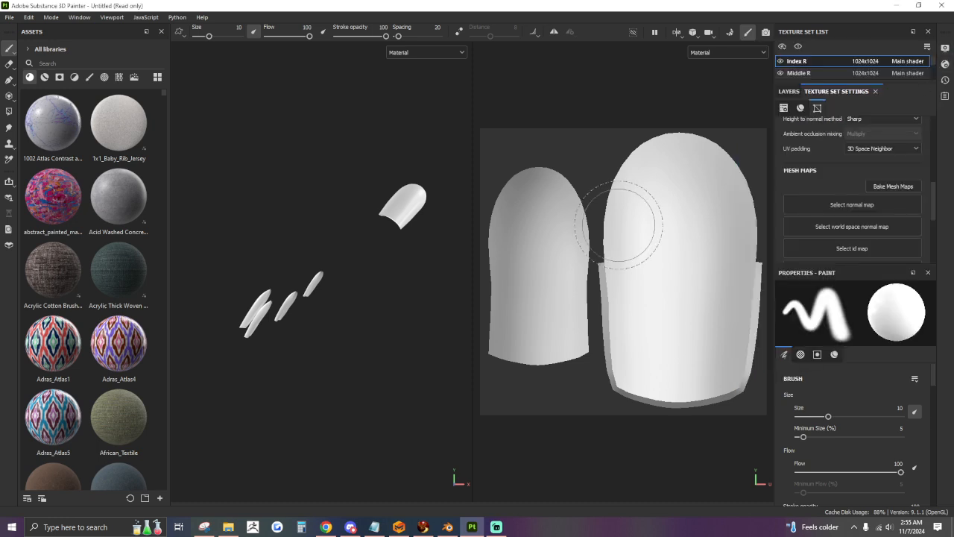
Bake the preselected mesh maps for all five nail texture sets, return to painting mode and review the baked maps of Index R.
{"action": "scroll", "coordinate": [872, 195], "scroll_direction": "down", "scroll_amount": 1}
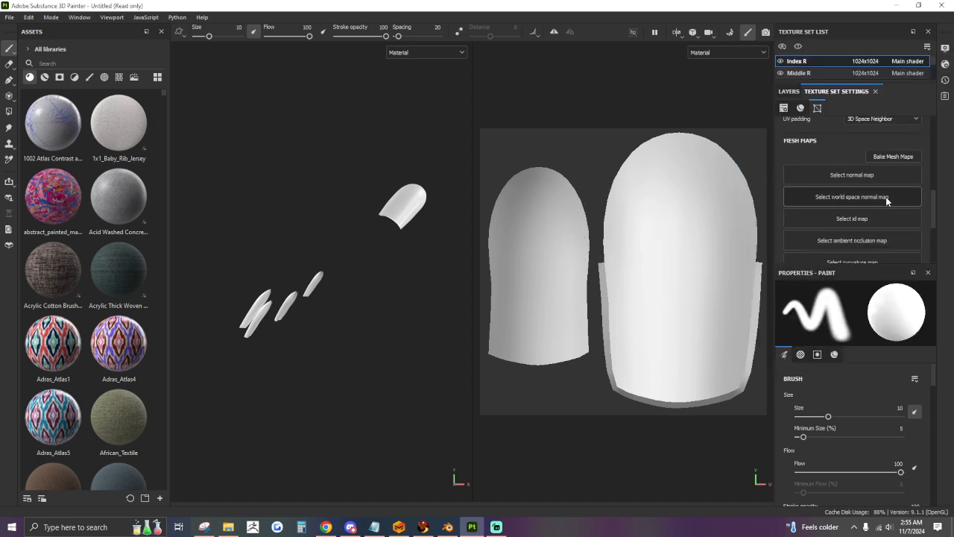
{"action": "left_click", "coordinate": [899, 156]}
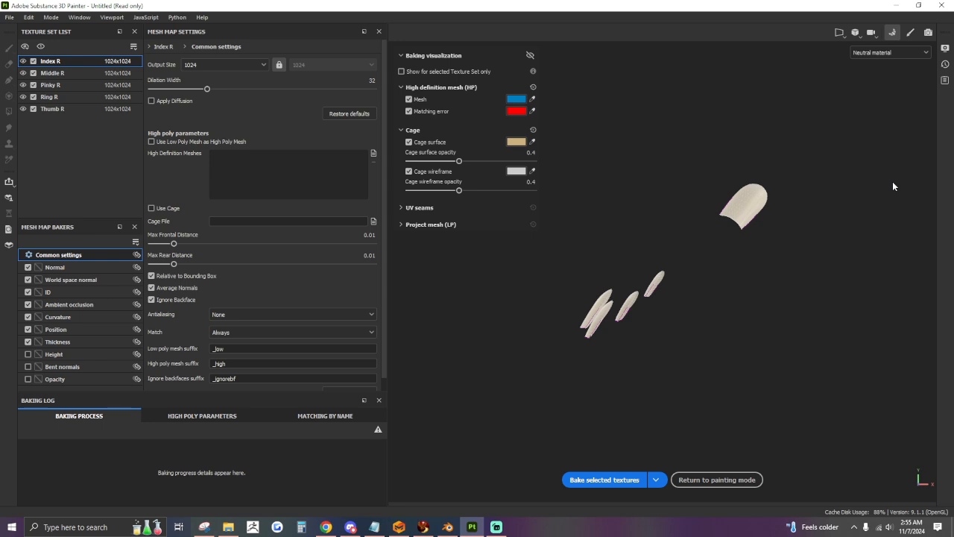
{"action": "left_click", "coordinate": [594, 479]}
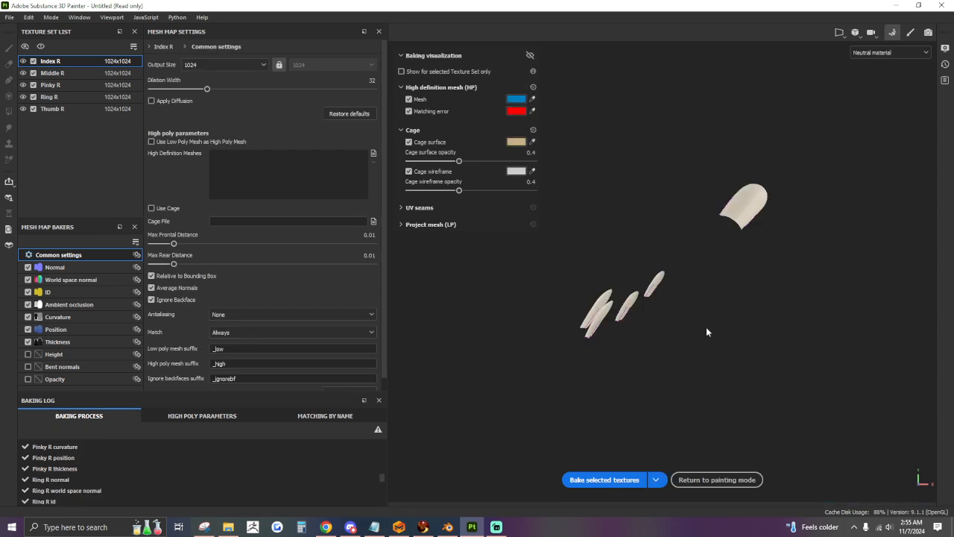
{"action": "left_click", "coordinate": [717, 479]}
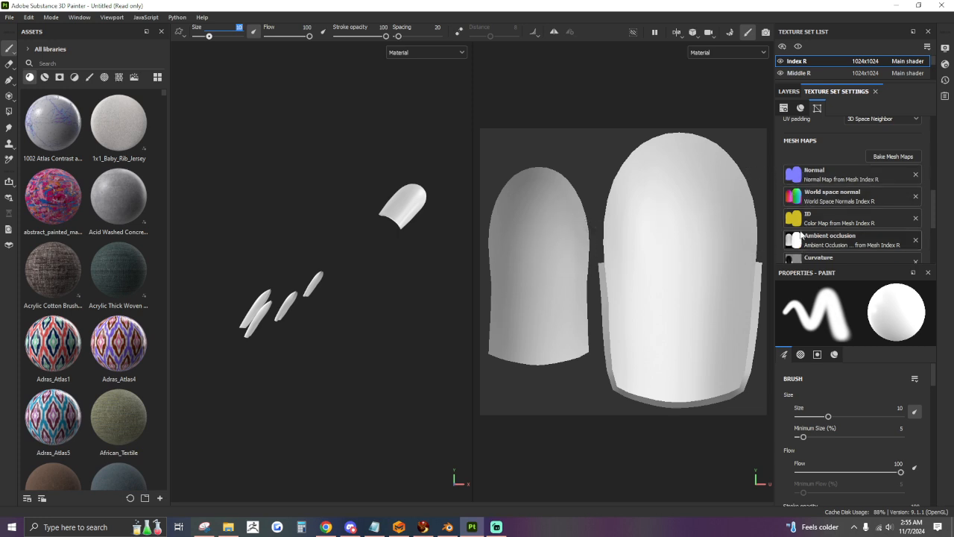
{"action": "scroll", "coordinate": [841, 233], "scroll_direction": "down", "scroll_amount": 2}
{"action": "scroll", "coordinate": [841, 230], "scroll_direction": "down", "scroll_amount": 2}
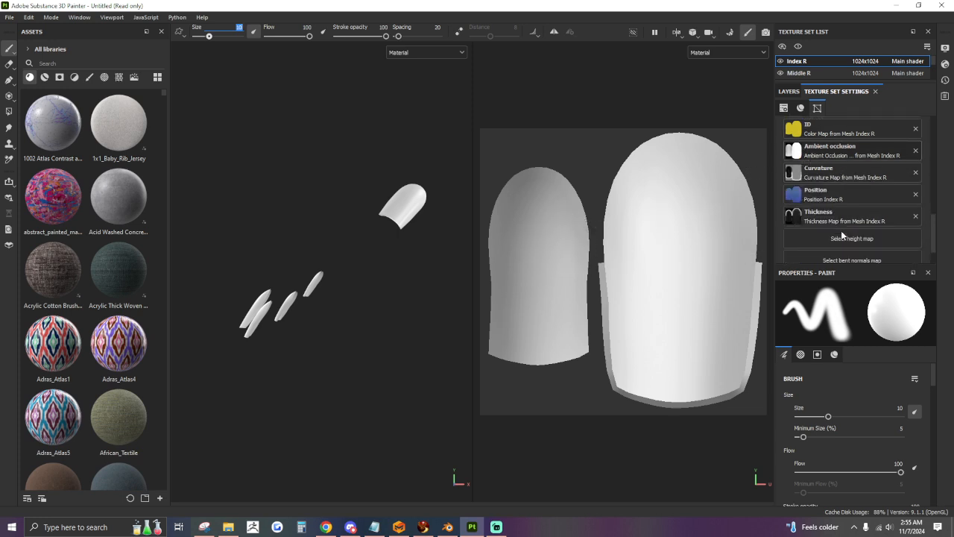
{"action": "scroll", "coordinate": [840, 230], "scroll_direction": "up", "scroll_amount": 5}
{"action": "scroll", "coordinate": [841, 230], "scroll_direction": "up", "scroll_amount": 2}
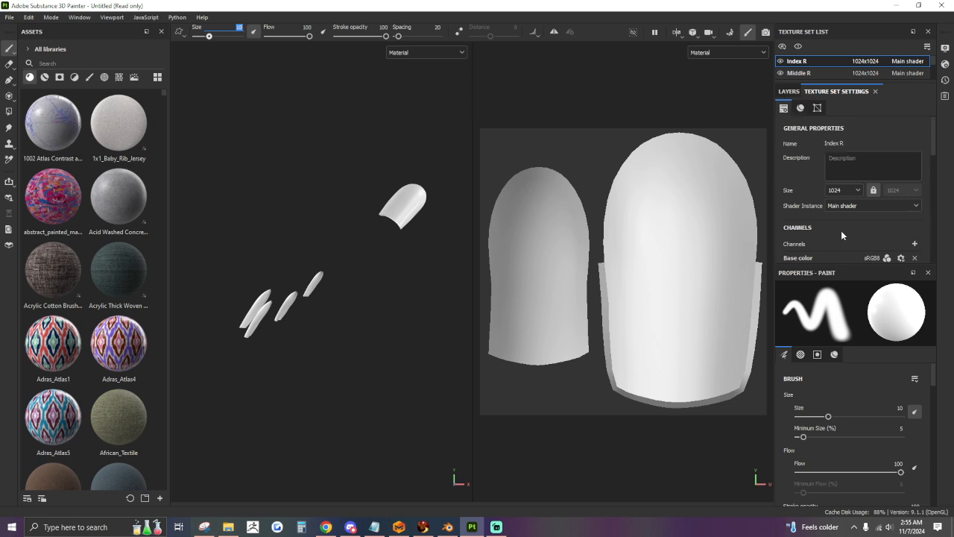
Show the layer stack and apply the abstract_painted_magenta_blue_pink material to the thumb nail.
{"action": "left_click", "coordinate": [787, 92]}
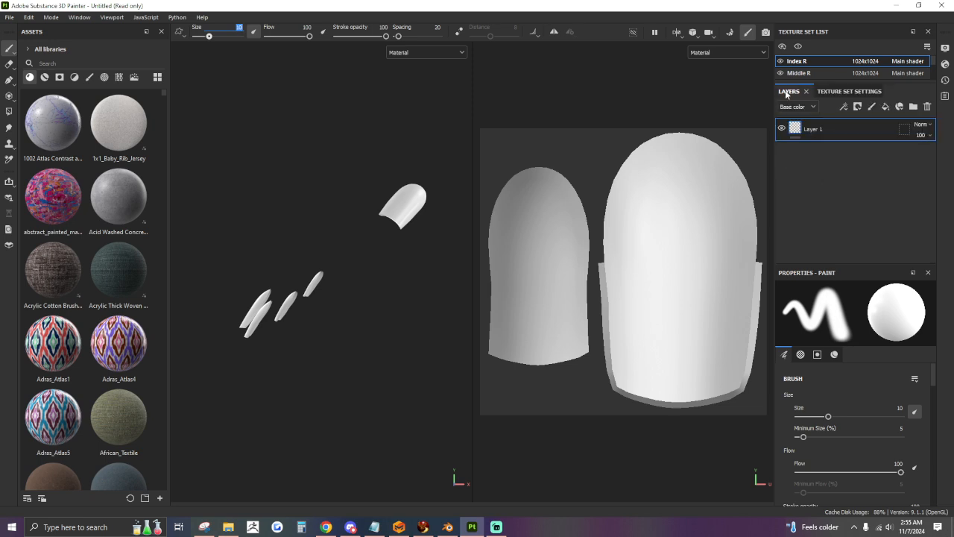
{"action": "left_click_drag", "start_coordinate": [53, 195], "coordinate": [403, 209]}
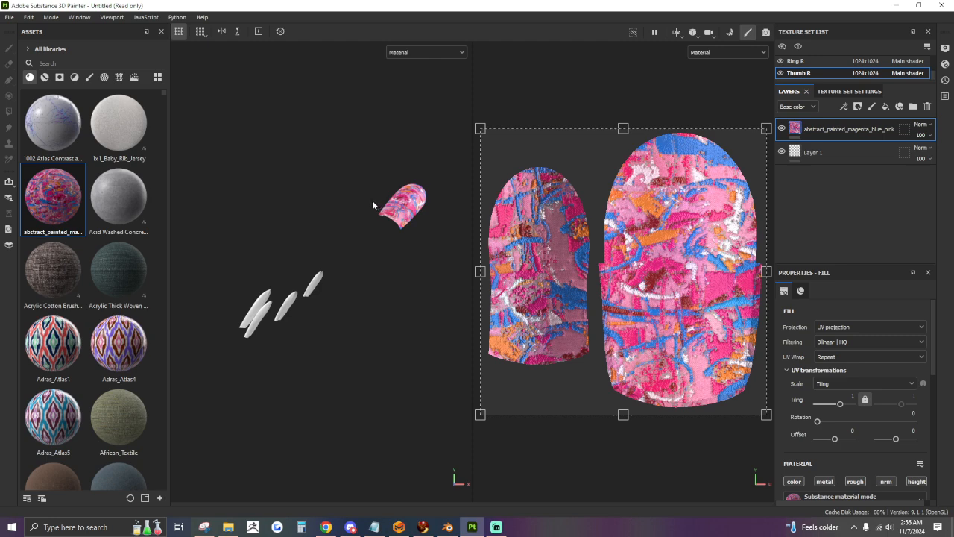
Open the texture export settings and look through the available output templates without choosing one.
{"action": "left_click", "coordinate": [9, 17]}
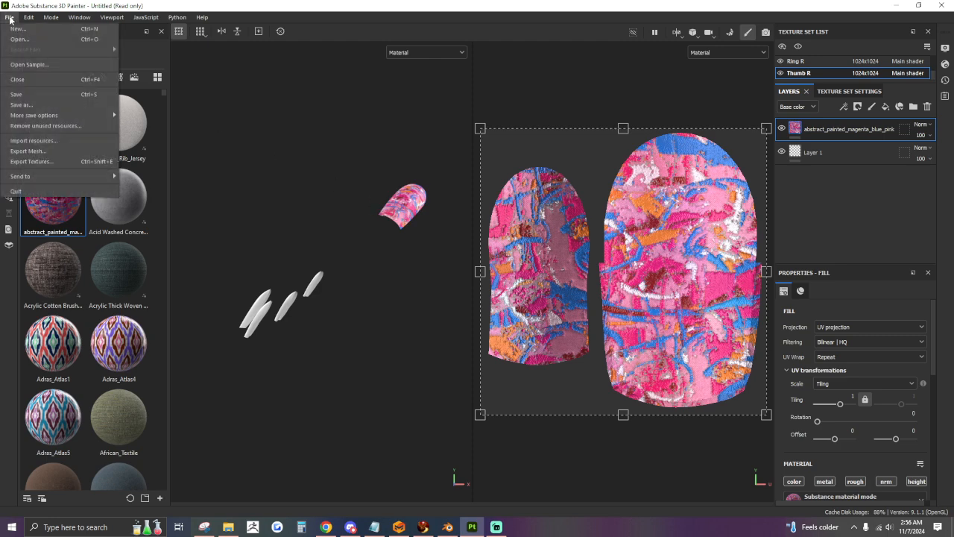
{"action": "left_click", "coordinate": [38, 160]}
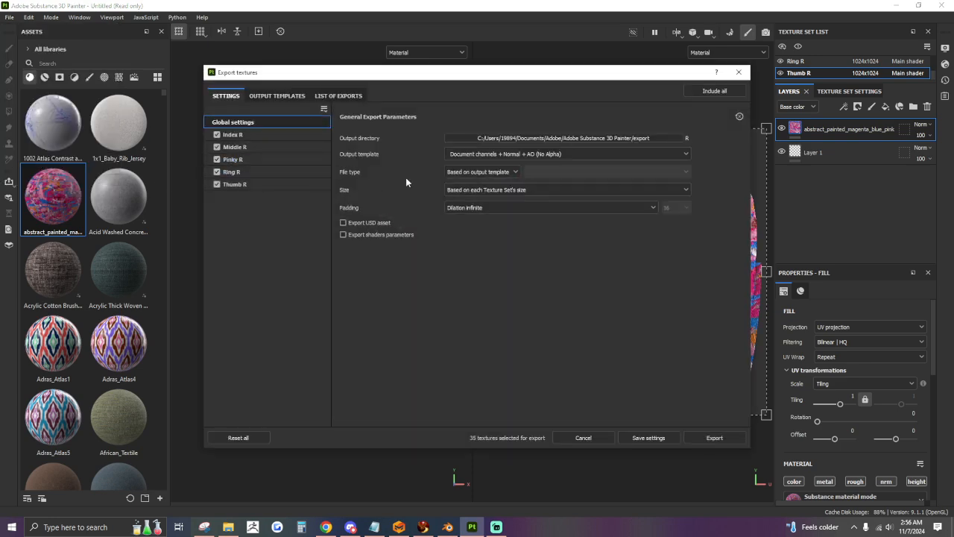
{"action": "left_click", "coordinate": [498, 154]}
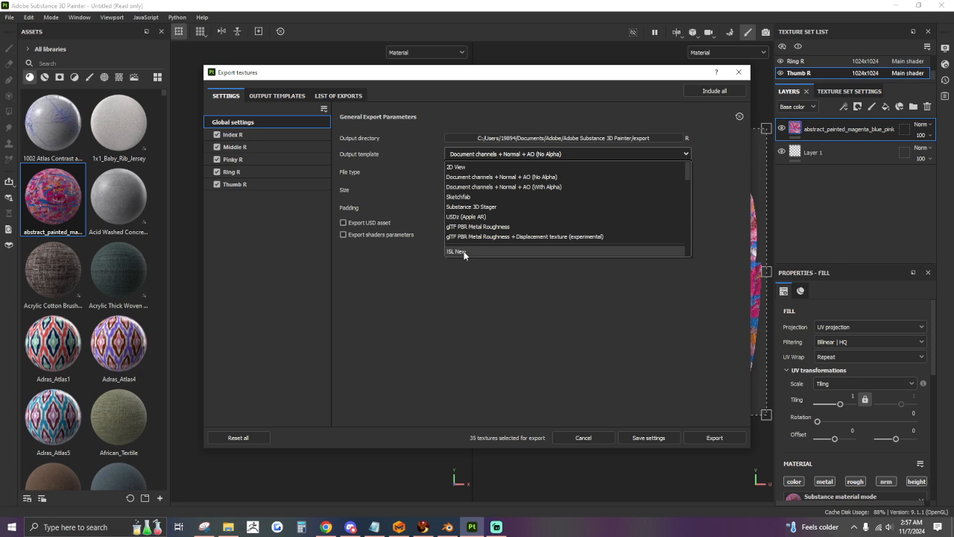
{"action": "scroll", "coordinate": [464, 253], "scroll_direction": "down", "scroll_amount": 1}
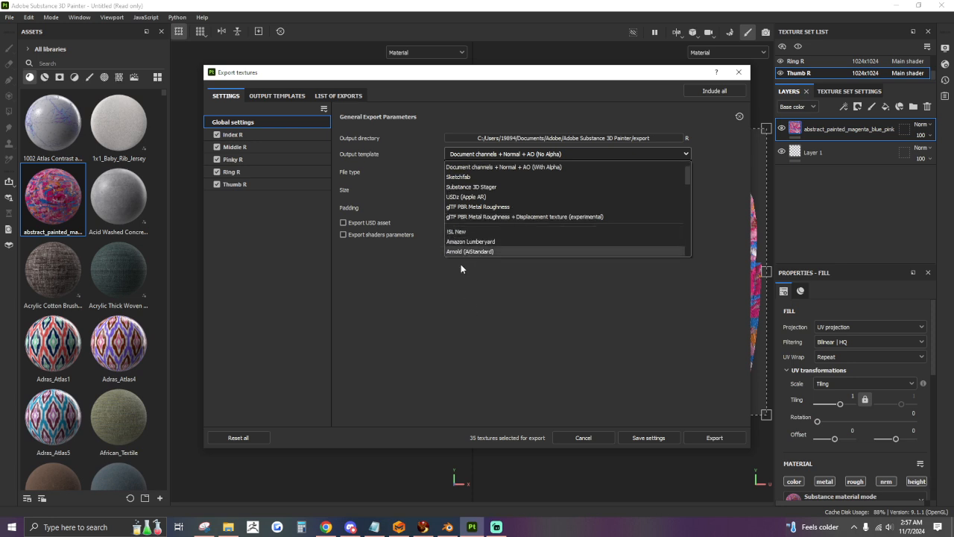
{"action": "left_click", "coordinate": [468, 320]}
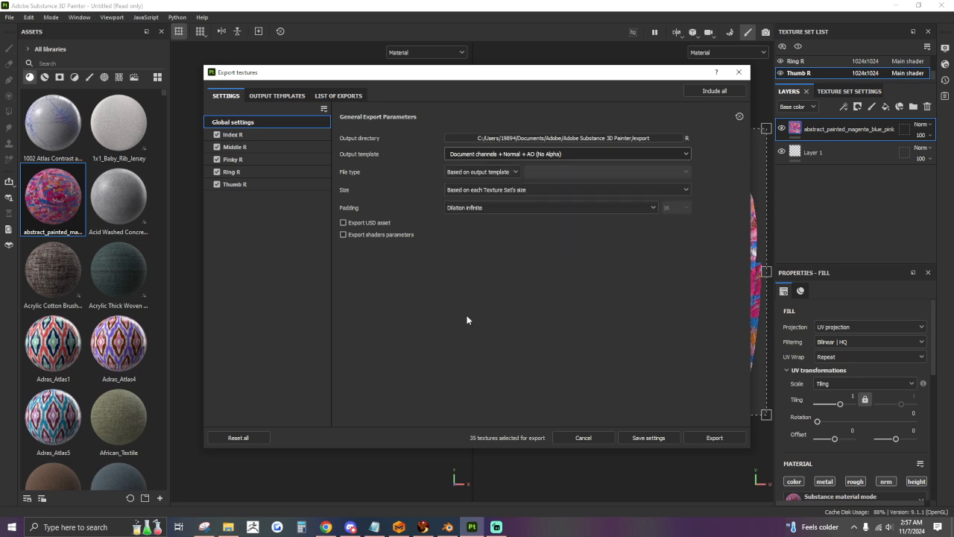
Create a new export output template and name it ISL New 2.
{"action": "left_click", "coordinate": [269, 96]}
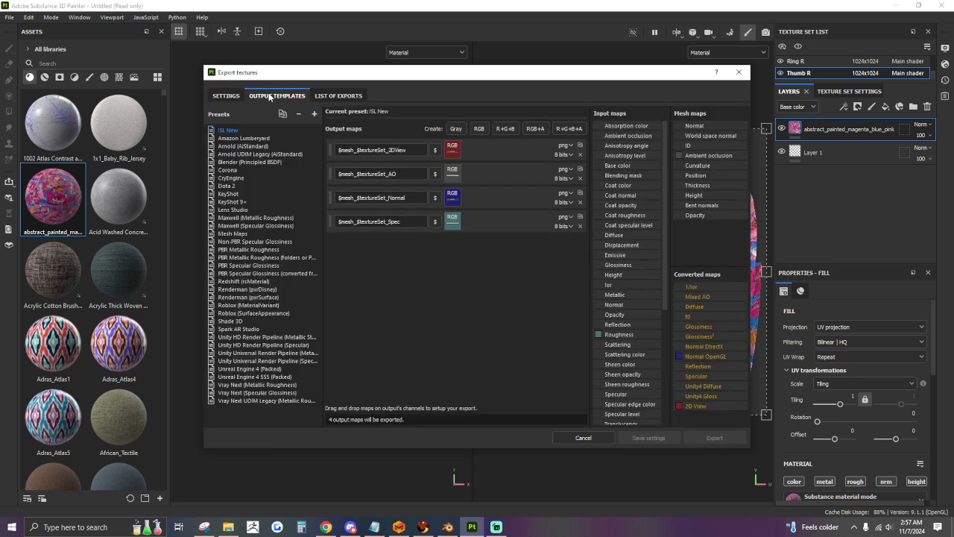
{"action": "left_click", "coordinate": [314, 114]}
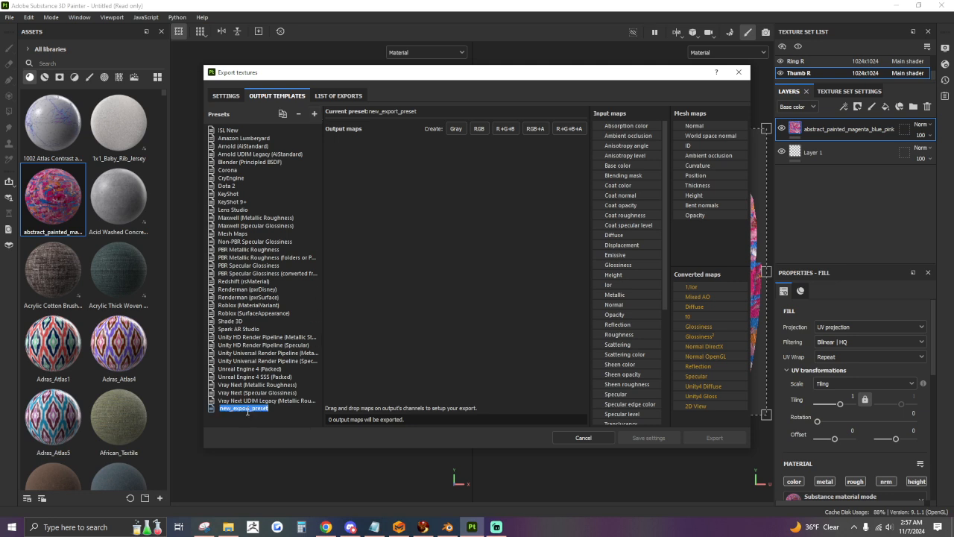
{"action": "key", "text": "BackSpace"}
{"action": "type", "text": "ISL New 2"}
{"action": "key", "text": "Return"}
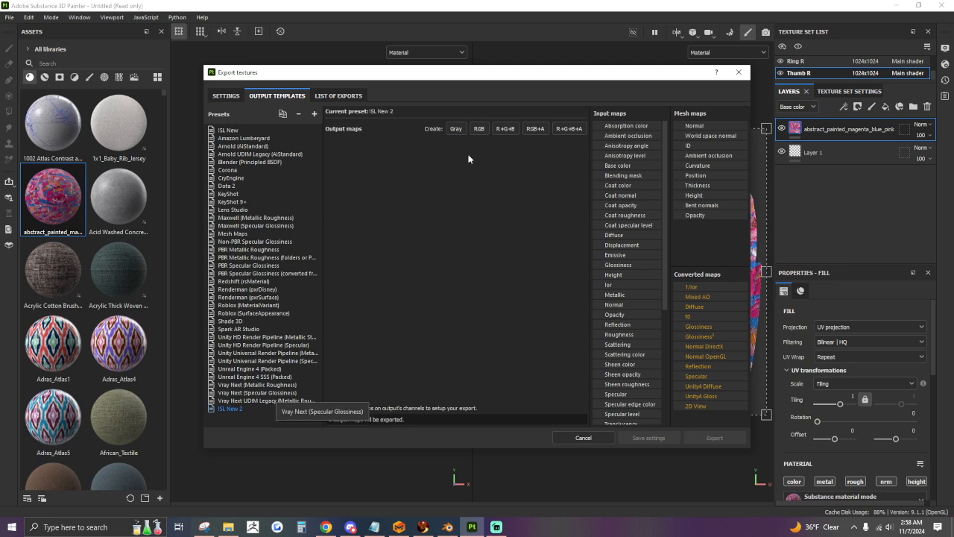
Add an RGB output map to the ISL New 2 preset and name it RGB$mesh_$textureSet using the naming variables.
{"action": "left_click", "coordinate": [479, 129]}
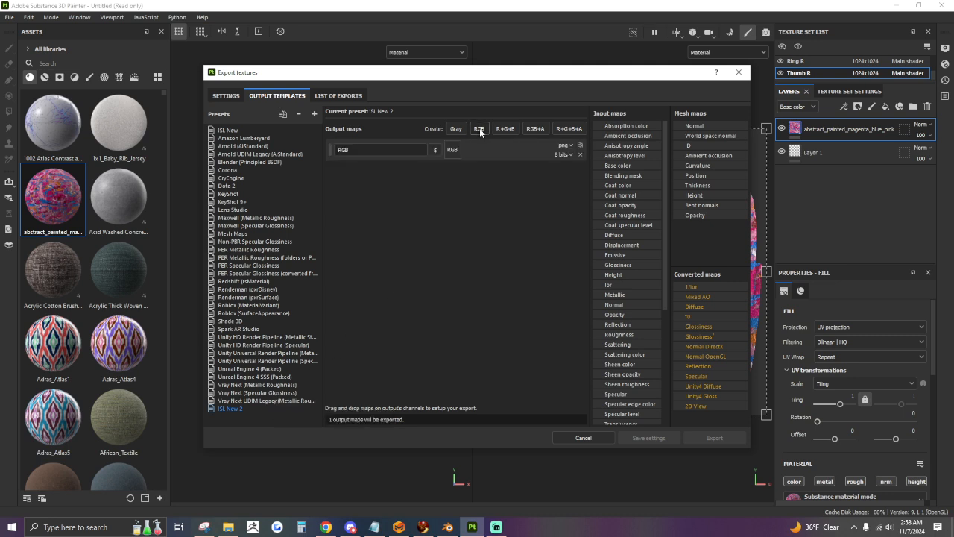
{"action": "left_click", "coordinate": [435, 152]}
{"action": "left_click", "coordinate": [445, 170]}
{"action": "left_click", "coordinate": [399, 149]}
{"action": "left_click", "coordinate": [435, 151]}
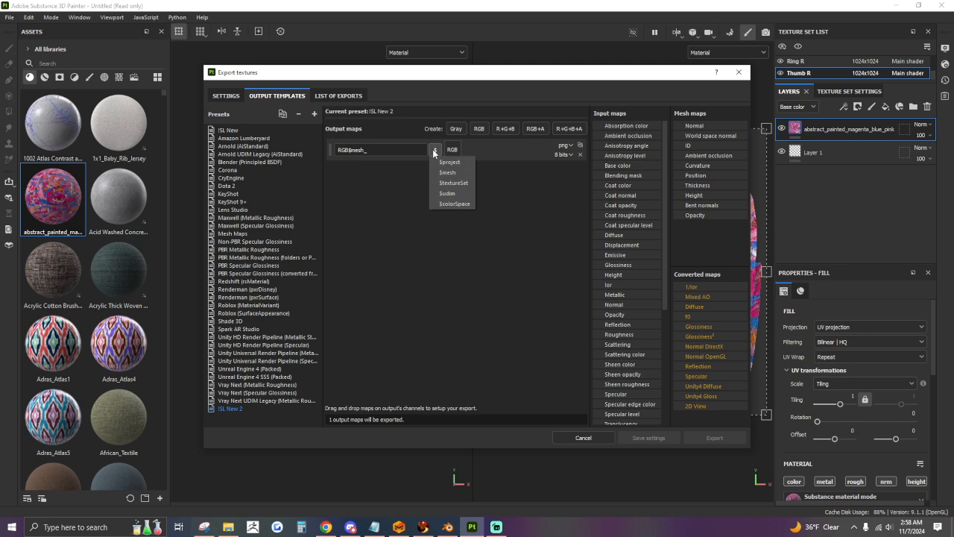
{"action": "left_click", "coordinate": [451, 183]}
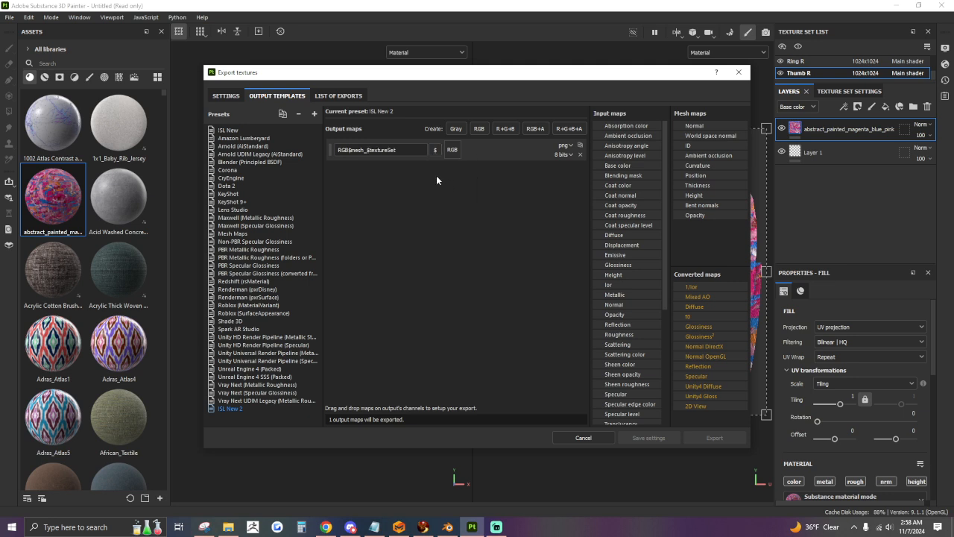
Duplicate the RGB output map three times.
{"action": "left_click", "coordinate": [579, 146]}
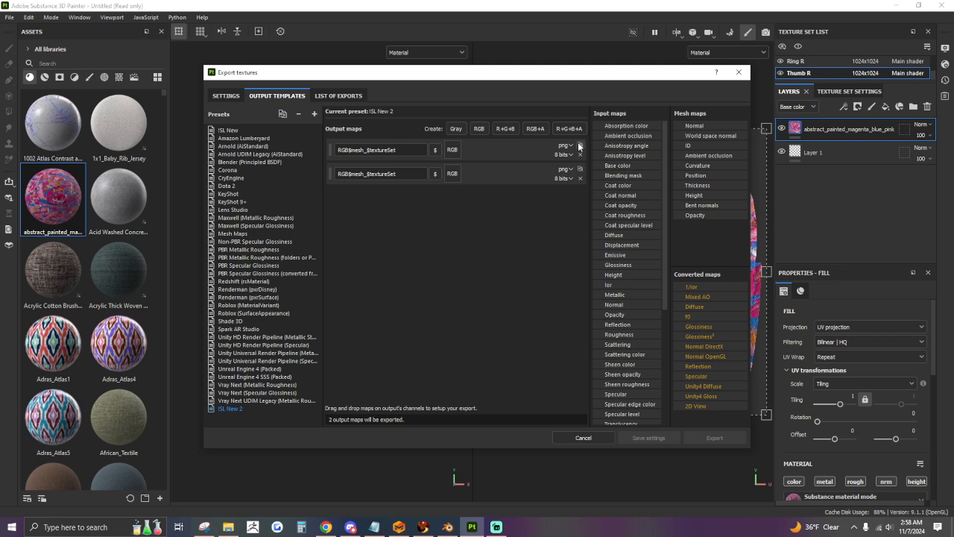
{"action": "left_click", "coordinate": [579, 146]}
{"action": "left_click", "coordinate": [579, 146]}
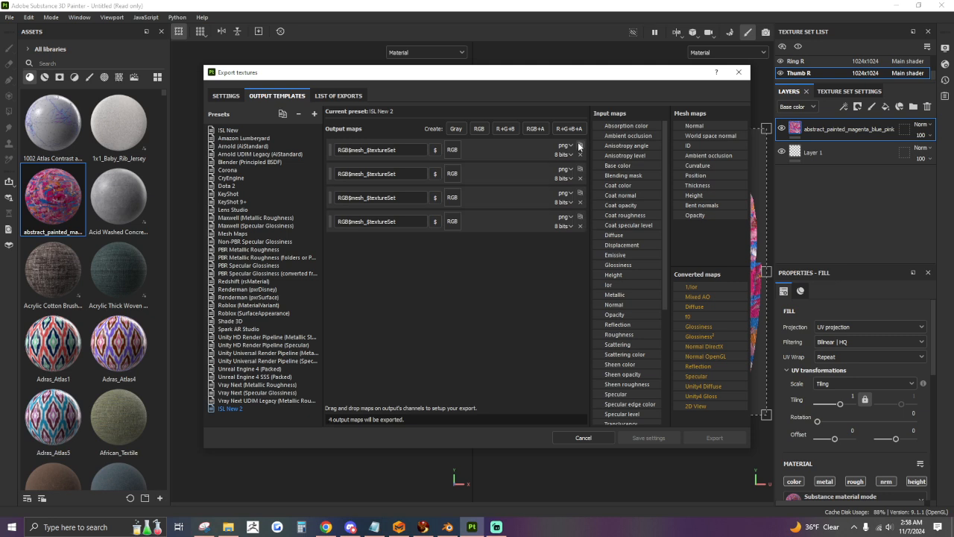
Append _2DView to the first output map's name and assign the 2D View converted map to its RGB channels.
{"action": "left_click", "coordinate": [410, 150]}
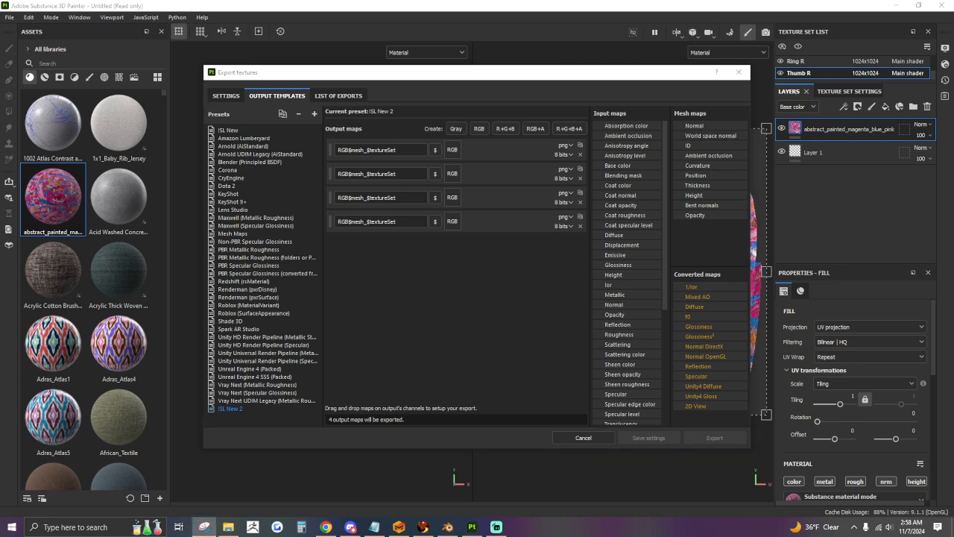
{"action": "left_click", "coordinate": [419, 153]}
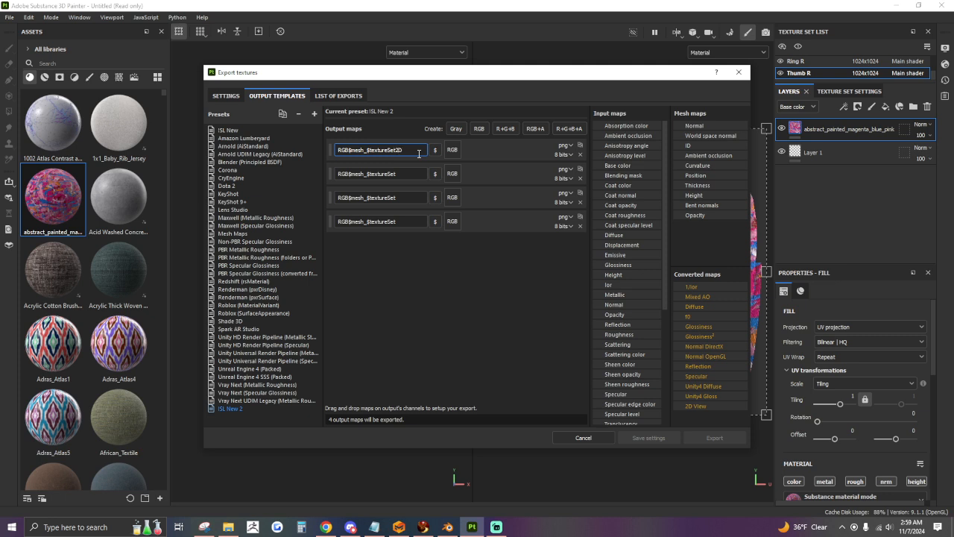
{"action": "type", "text": "2DView"}
{"action": "type", "text": "_"}
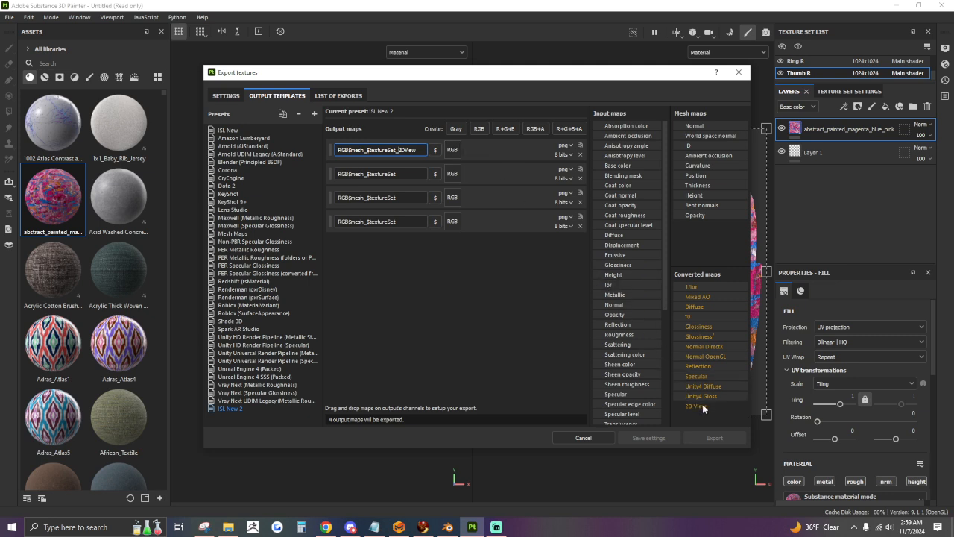
{"action": "left_click_drag", "start_coordinate": [703, 409], "coordinate": [456, 149]}
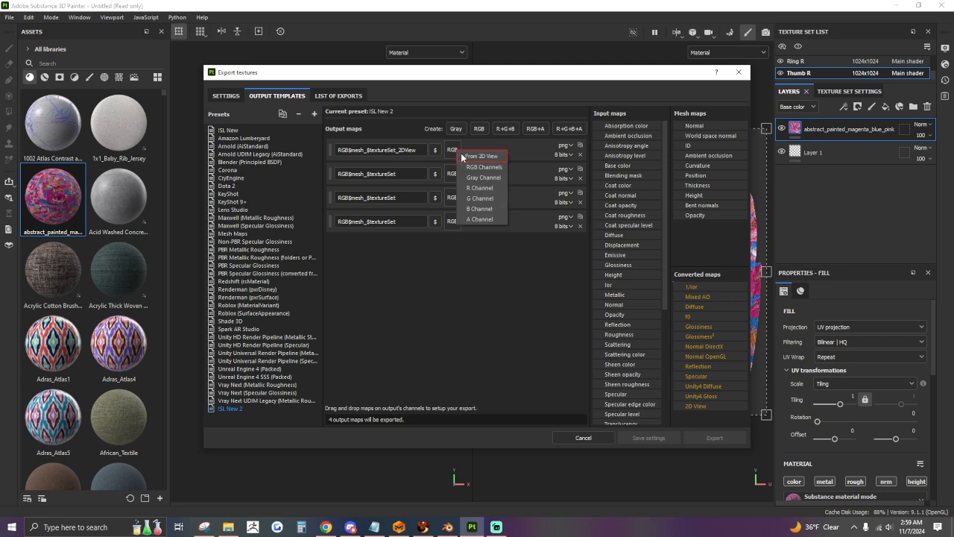
{"action": "left_click", "coordinate": [471, 166]}
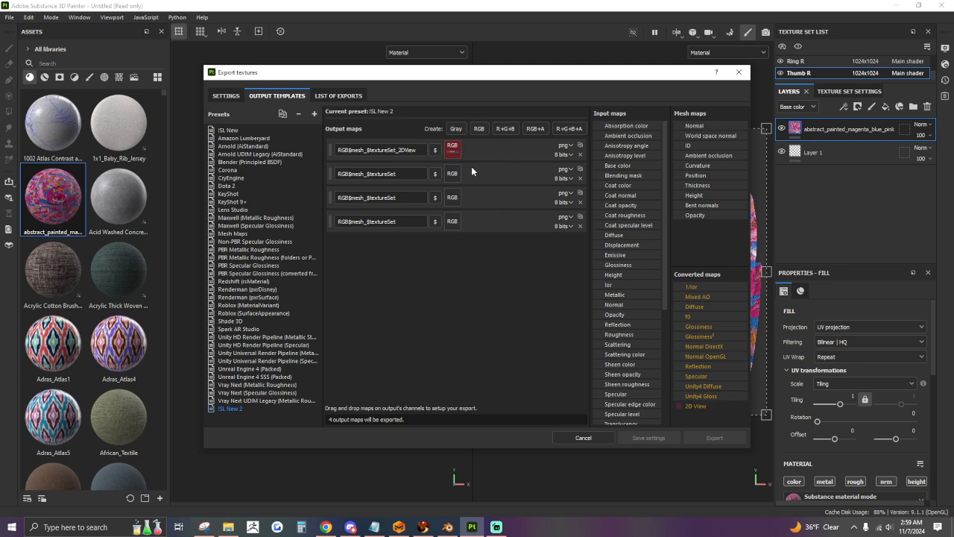
Append _AO to the second output map's name and assign the Ambient occlusion mesh map to its gray channel.
{"action": "left_click", "coordinate": [418, 173]}
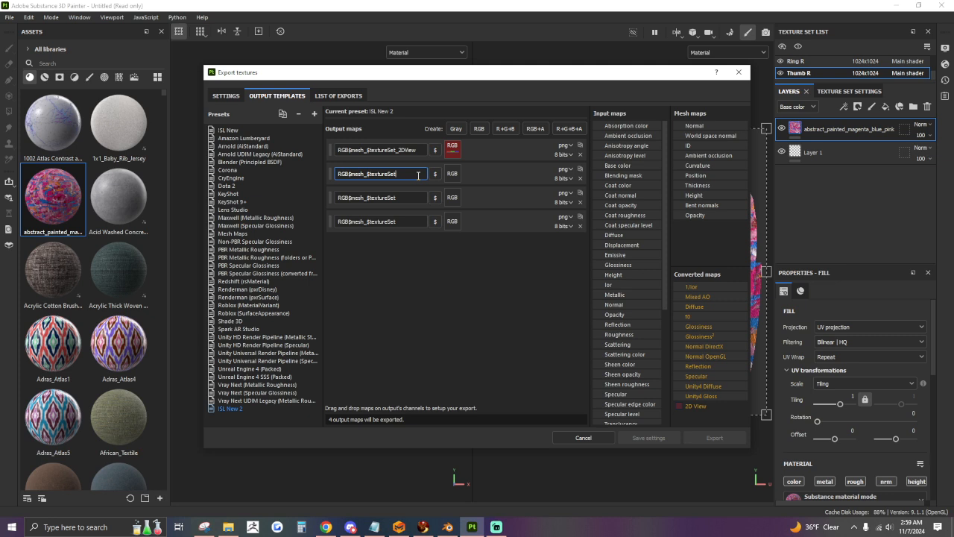
{"action": "type", "text": ")AO"}
{"action": "key", "text": "BackSpace"}
{"action": "key", "text": "BackSpace"}
{"action": "type", "text": "AO"}
{"action": "left_click_drag", "start_coordinate": [717, 155], "coordinate": [453, 174]}
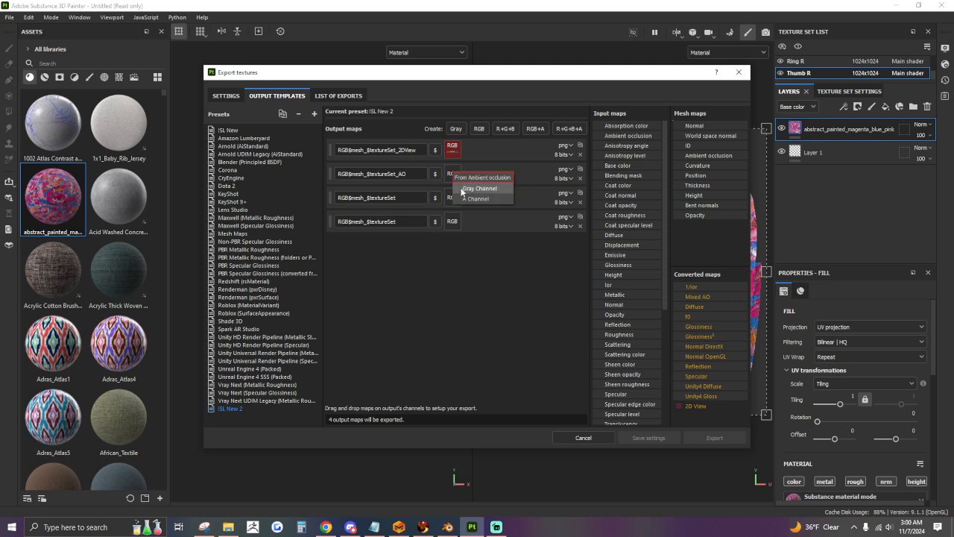
{"action": "left_click", "coordinate": [479, 188]}
Append _Normal to the third output map's name and assign the Normal OpenGL converted map to its RGB channels.
{"action": "left_click", "coordinate": [418, 197]}
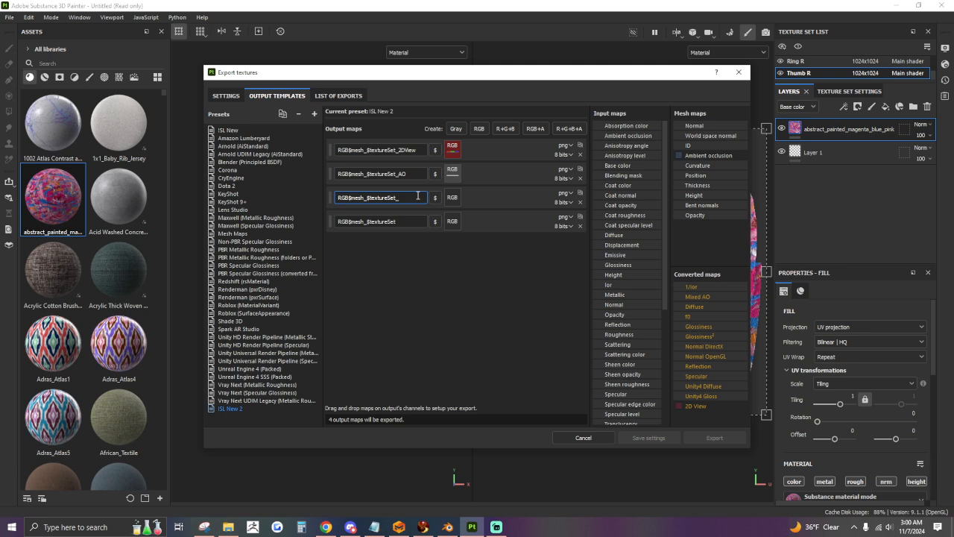
{"action": "type", "text": "_Normal"}
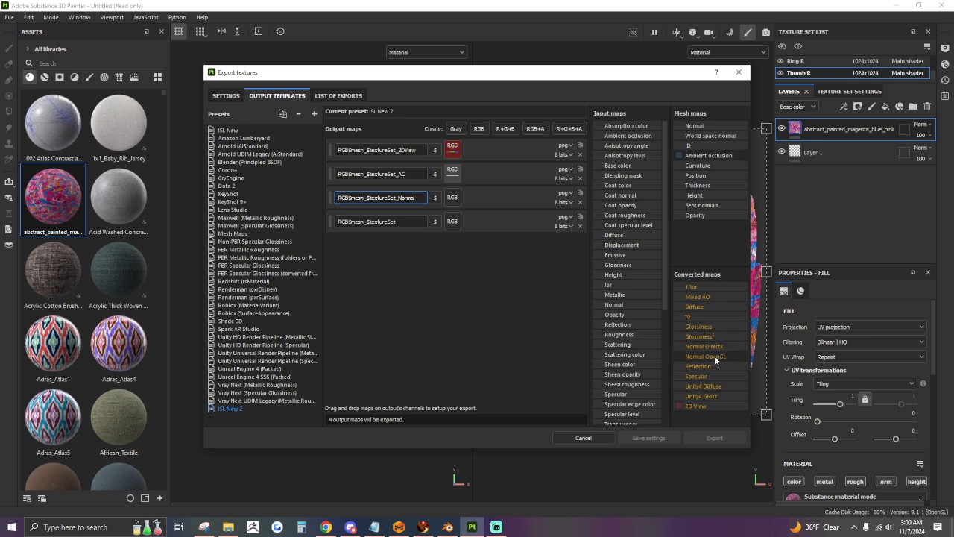
{"action": "left_click_drag", "start_coordinate": [699, 359], "coordinate": [452, 200]}
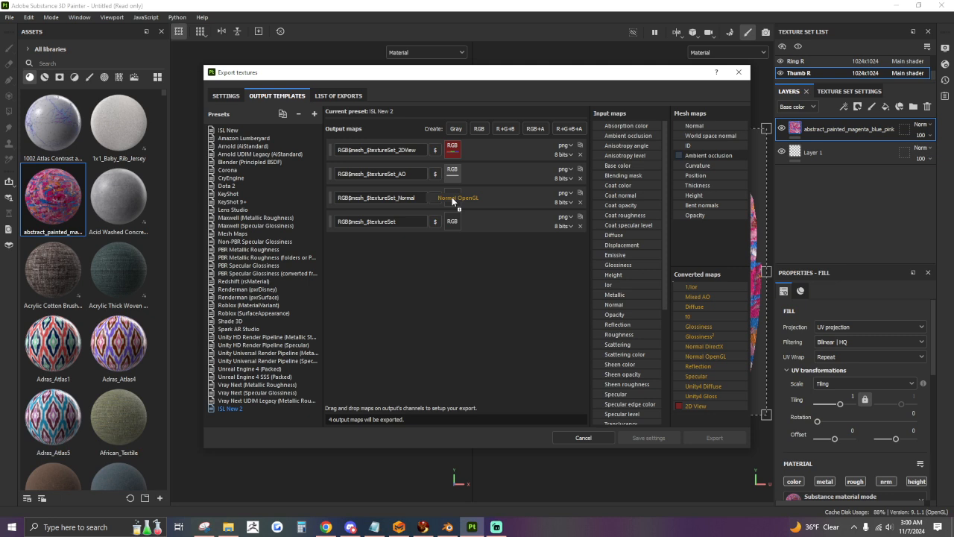
{"action": "left_click_drag", "start_coordinate": [452, 198], "coordinate": [452, 199]}
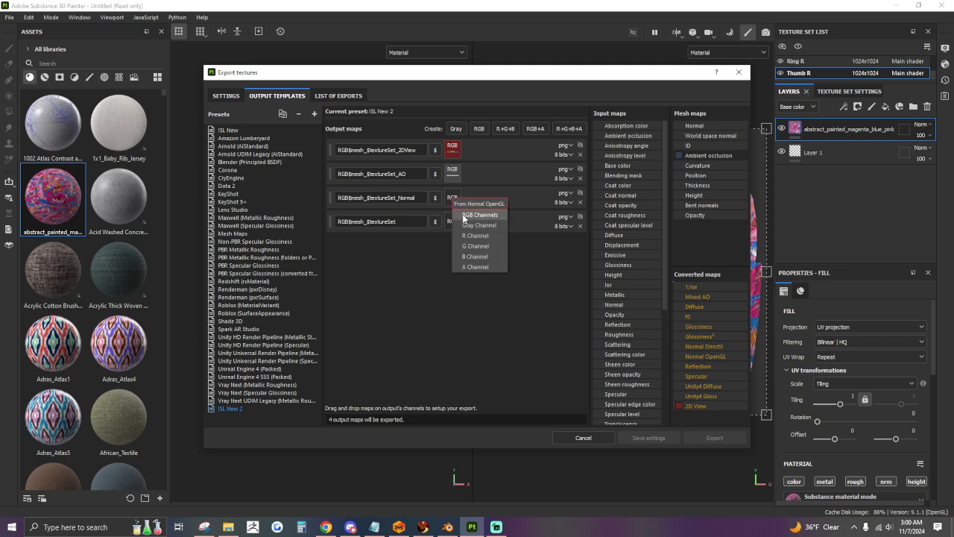
{"action": "left_click", "coordinate": [463, 216]}
Append _Spec to the fourth output map's name and assign the Roughness input map to its gray channel.
{"action": "left_click", "coordinate": [416, 224]}
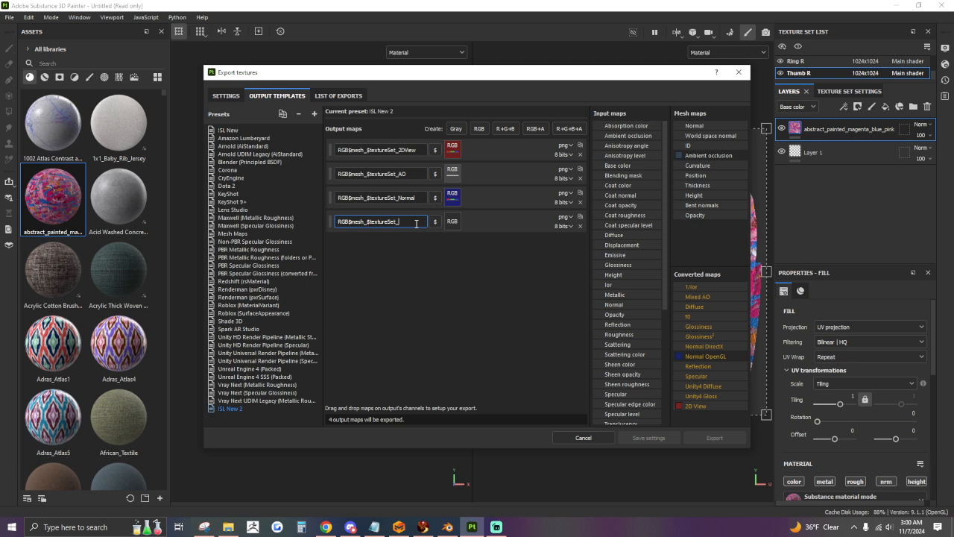
{"action": "type", "text": "Spec"}
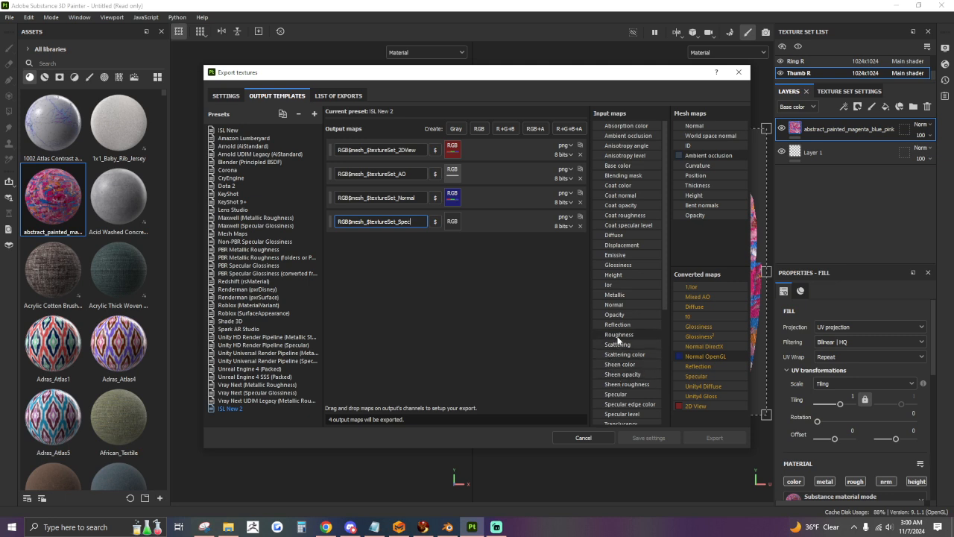
{"action": "left_click_drag", "start_coordinate": [617, 337], "coordinate": [453, 223]}
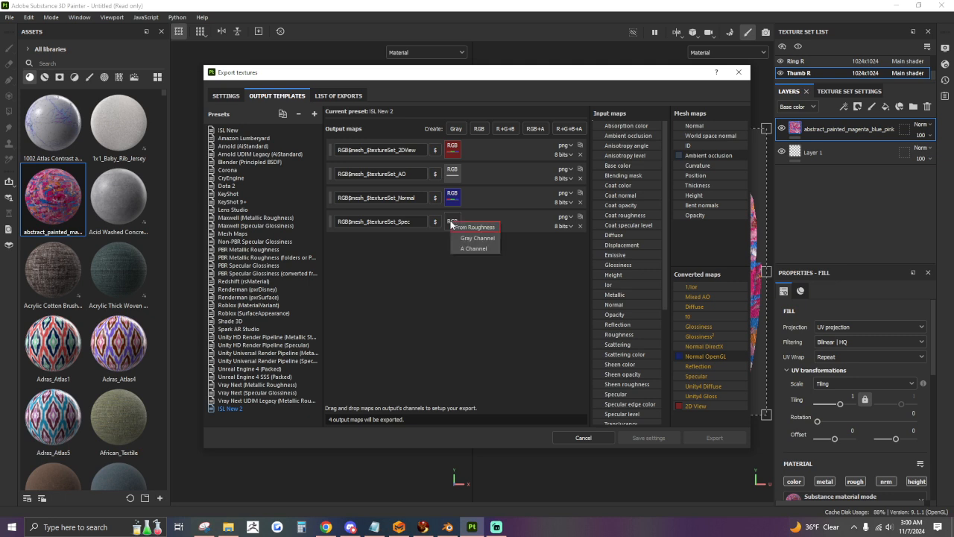
{"action": "left_click", "coordinate": [464, 237]}
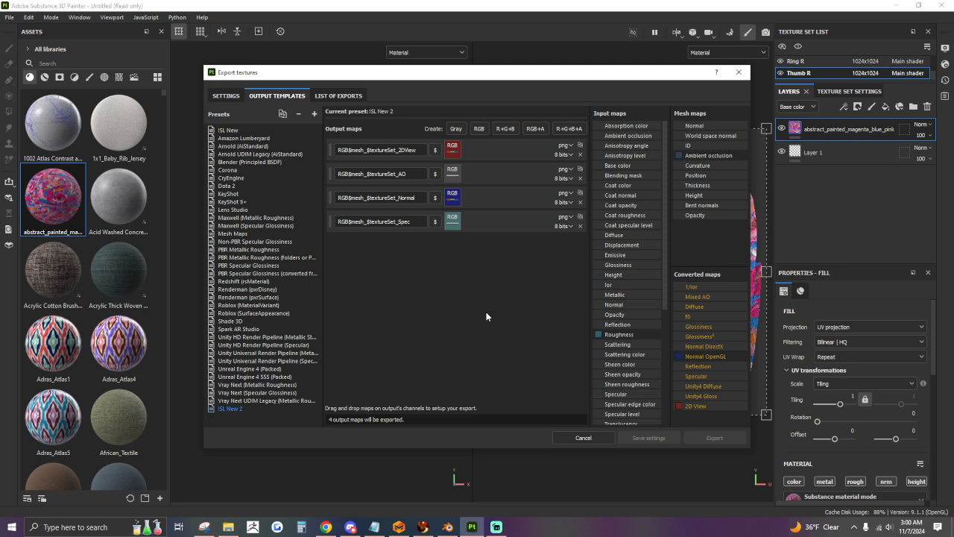
Choose ISL New 2 as the output template in the global export settings.
{"action": "left_click", "coordinate": [220, 97]}
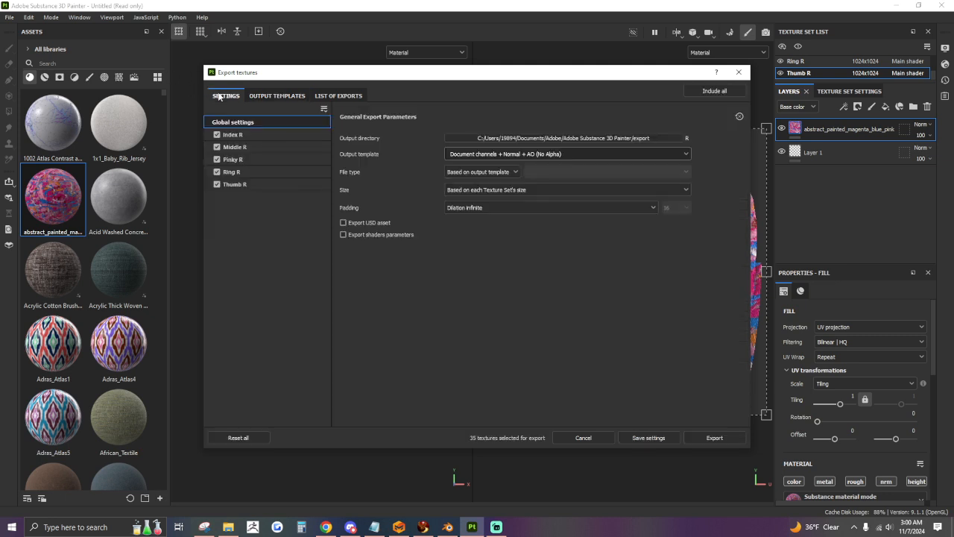
{"action": "left_click", "coordinate": [548, 154]}
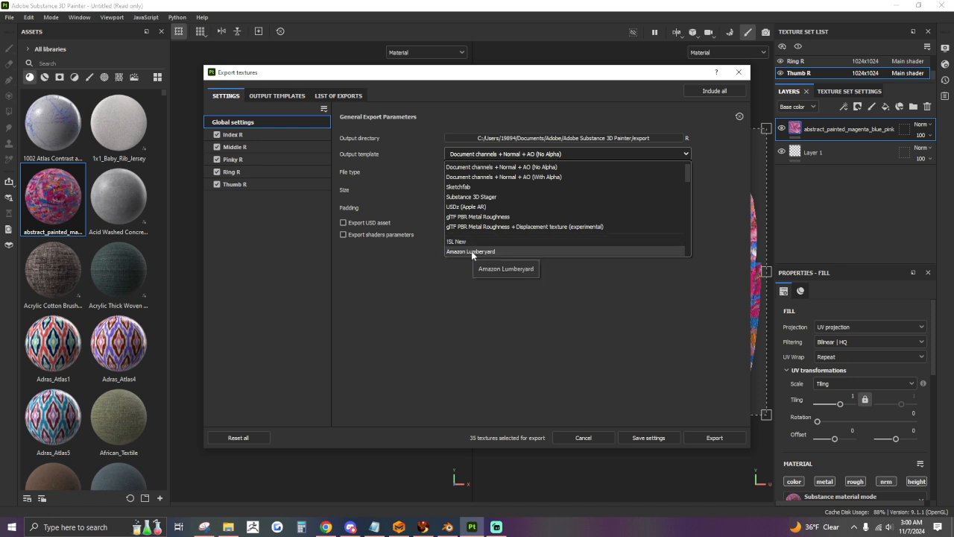
{"action": "scroll", "coordinate": [556, 246], "scroll_direction": "down", "scroll_amount": 12}
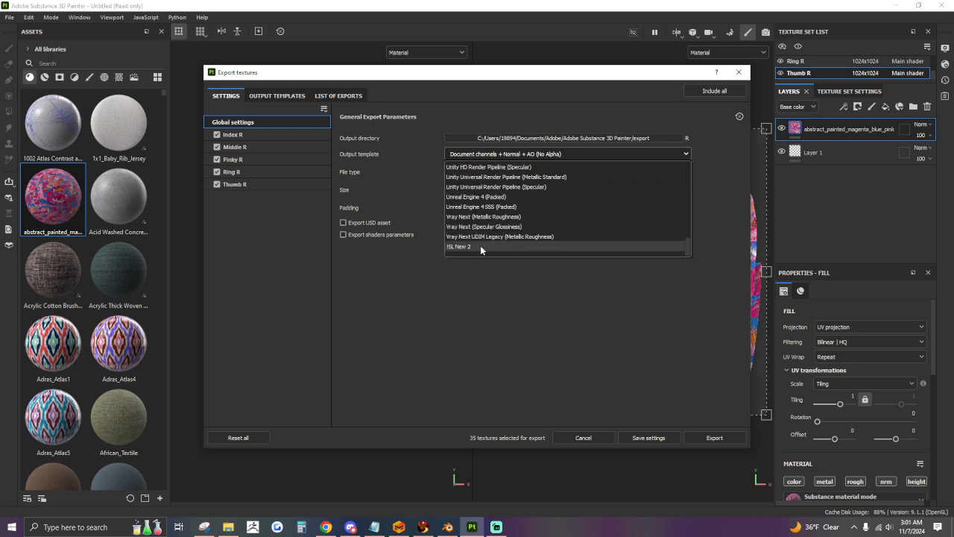
{"action": "left_click", "coordinate": [480, 248]}
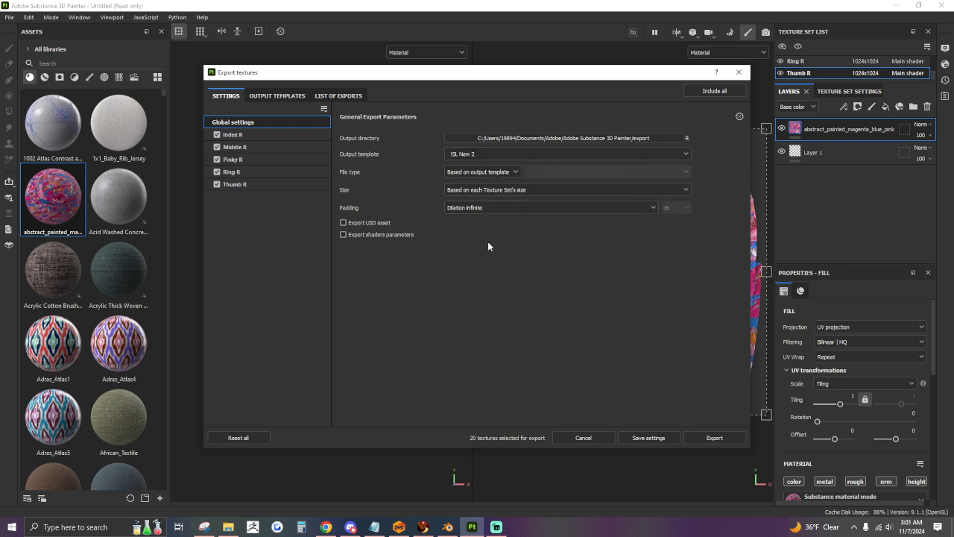
Set the output directory to the Desktop and export the textures of all nail texture sets.
{"action": "left_click", "coordinate": [654, 138]}
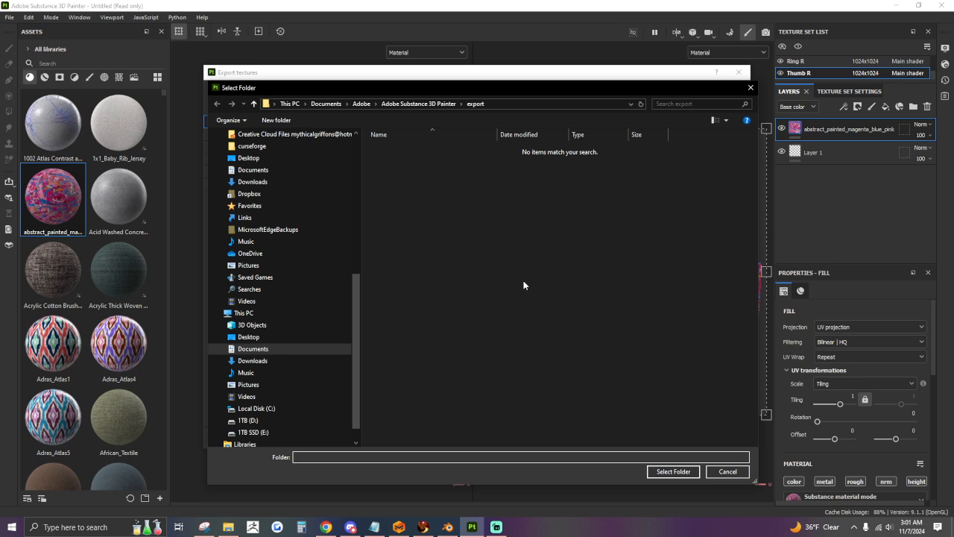
{"action": "left_click", "coordinate": [242, 336]}
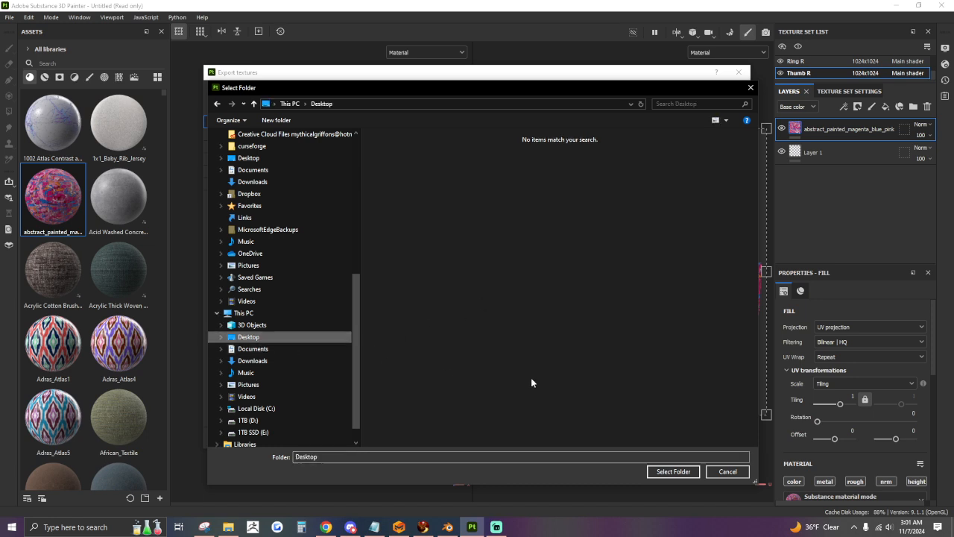
{"action": "left_click", "coordinate": [661, 471]}
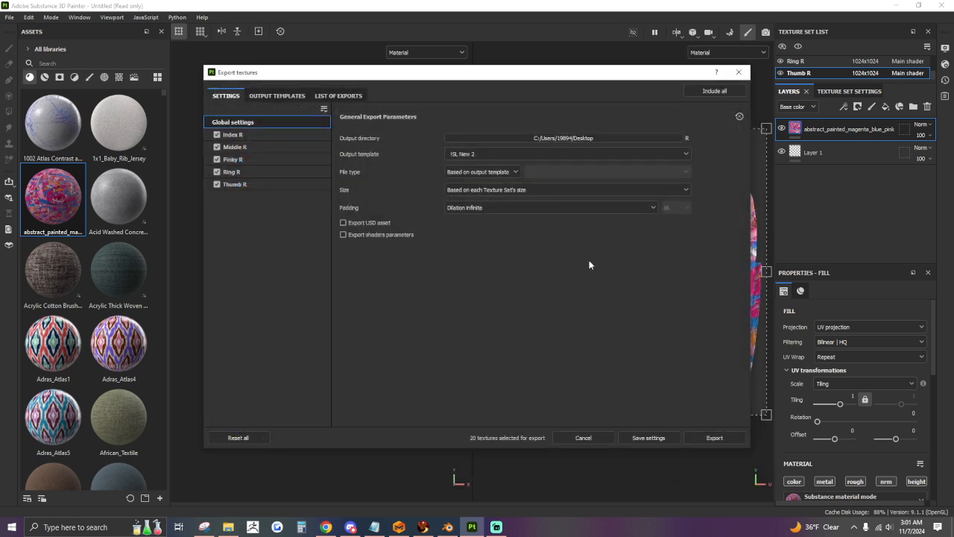
{"action": "left_click", "coordinate": [704, 438]}
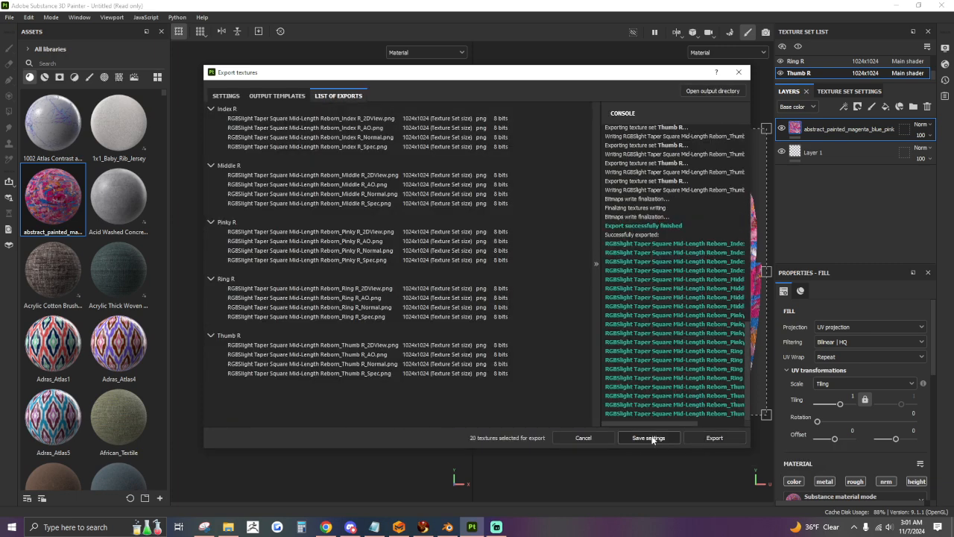
Export the nail textures again with the glTF PBR Metal Roughness output template and close the export dialog.
{"action": "left_click", "coordinate": [226, 96]}
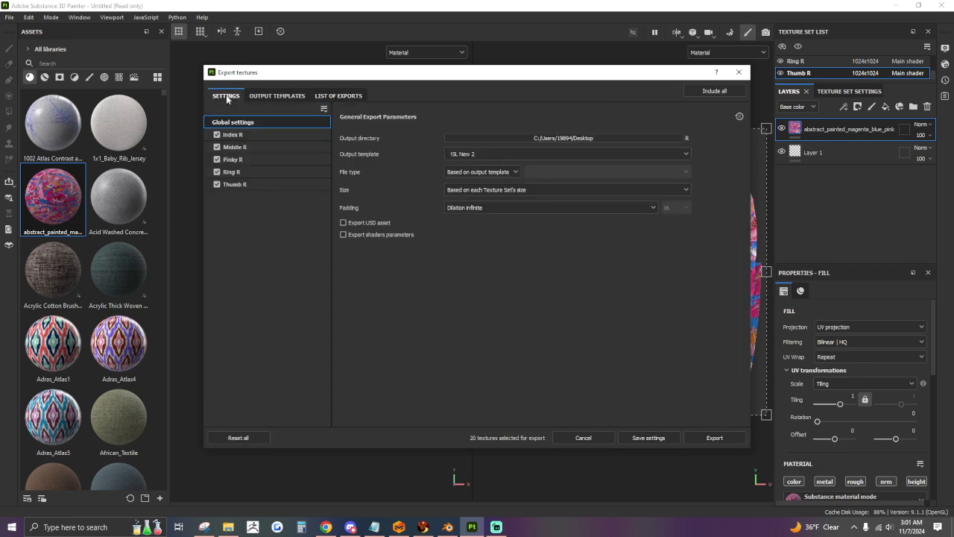
{"action": "left_click", "coordinate": [496, 153]}
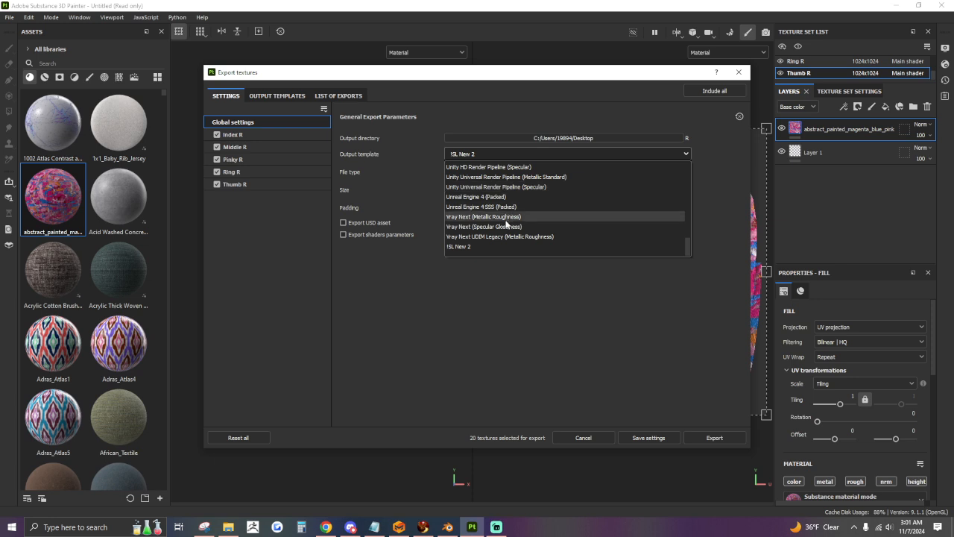
{"action": "left_click_drag", "start_coordinate": [686, 248], "coordinate": [686, 160]}
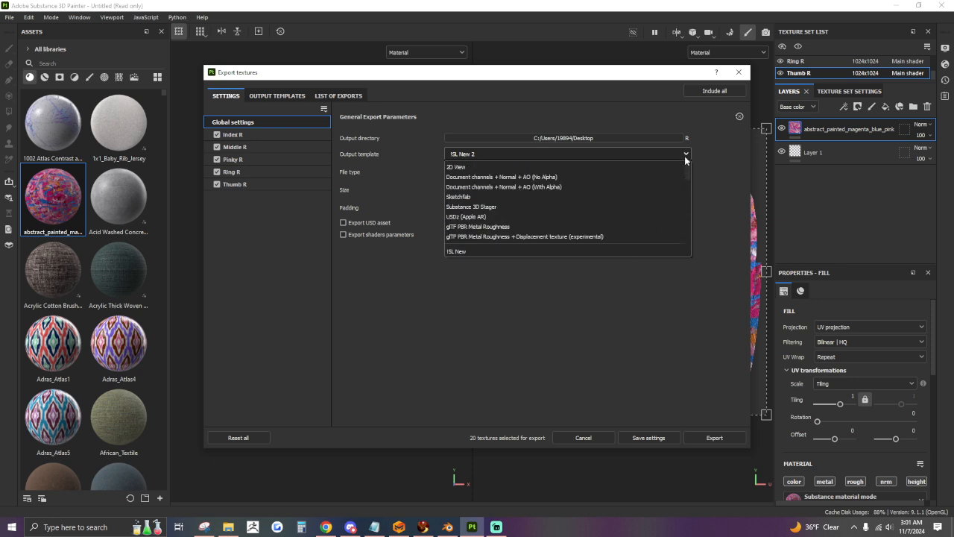
{"action": "left_click", "coordinate": [506, 226]}
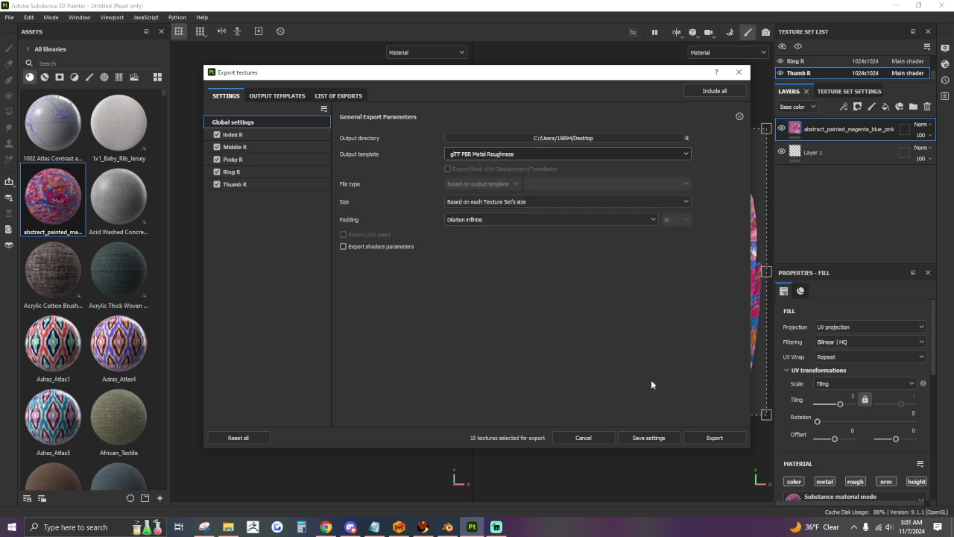
{"action": "left_click", "coordinate": [703, 439]}
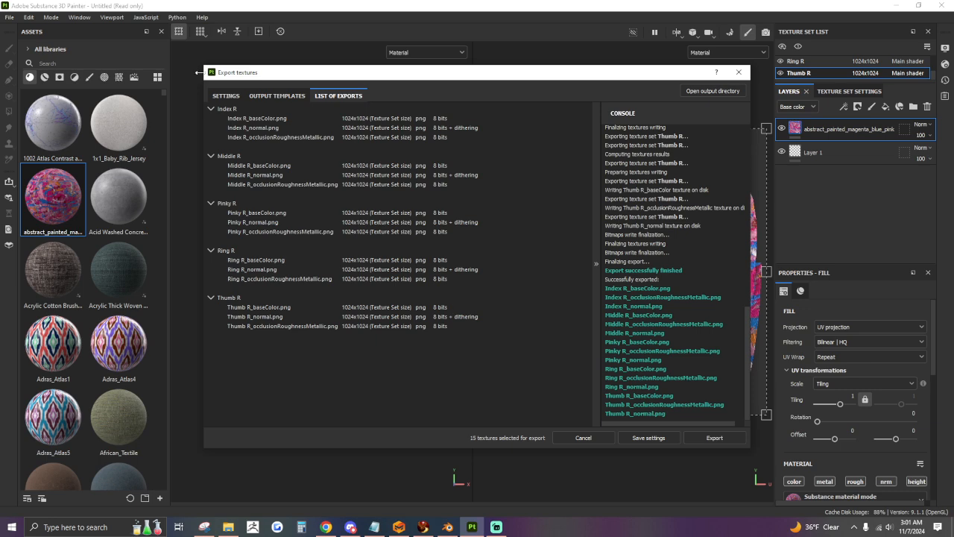
{"action": "left_click", "coordinate": [226, 95]}
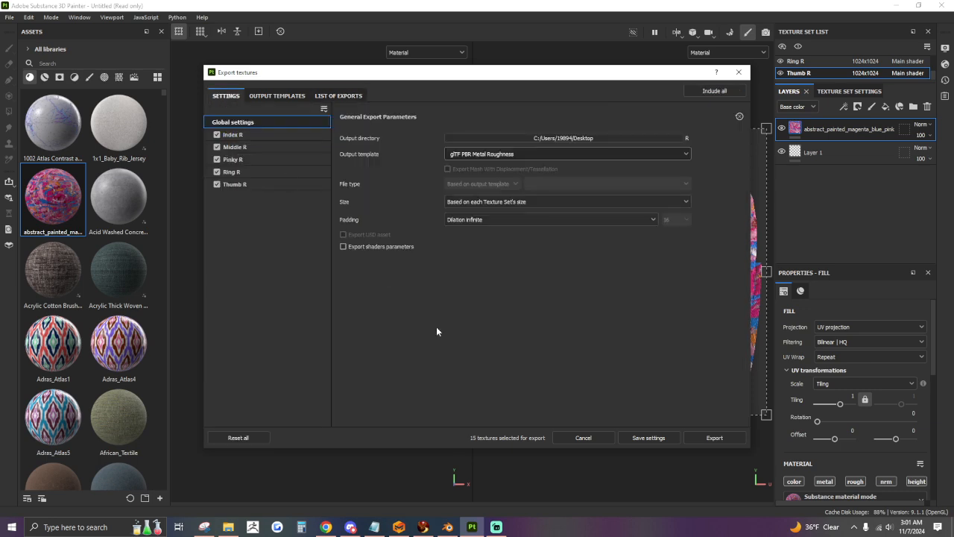
{"action": "left_click", "coordinate": [595, 438]}
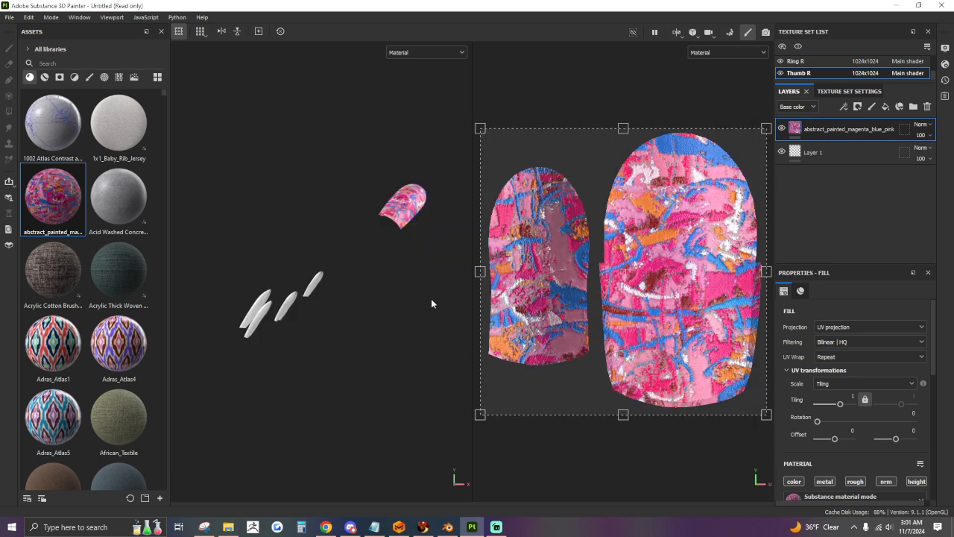